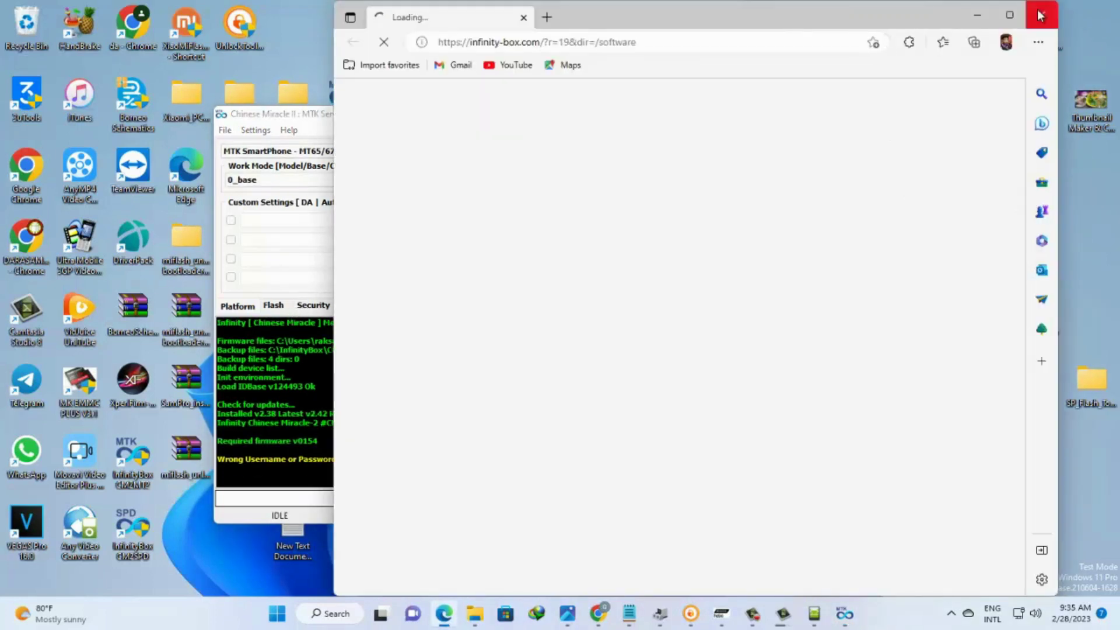
# Close the browser and load the flash scatter file from the Vivo Y12 Y15_1901 EMMC KMGD6001 folder inside the Desktop's VIVO_Y12&Y15_PD1901BF_EX_A_6.72.9_vivo_mtk folder.
pyautogui.click(1042, 15)
pyautogui.click(273, 306)
pyautogui.rightClick(368, 189)
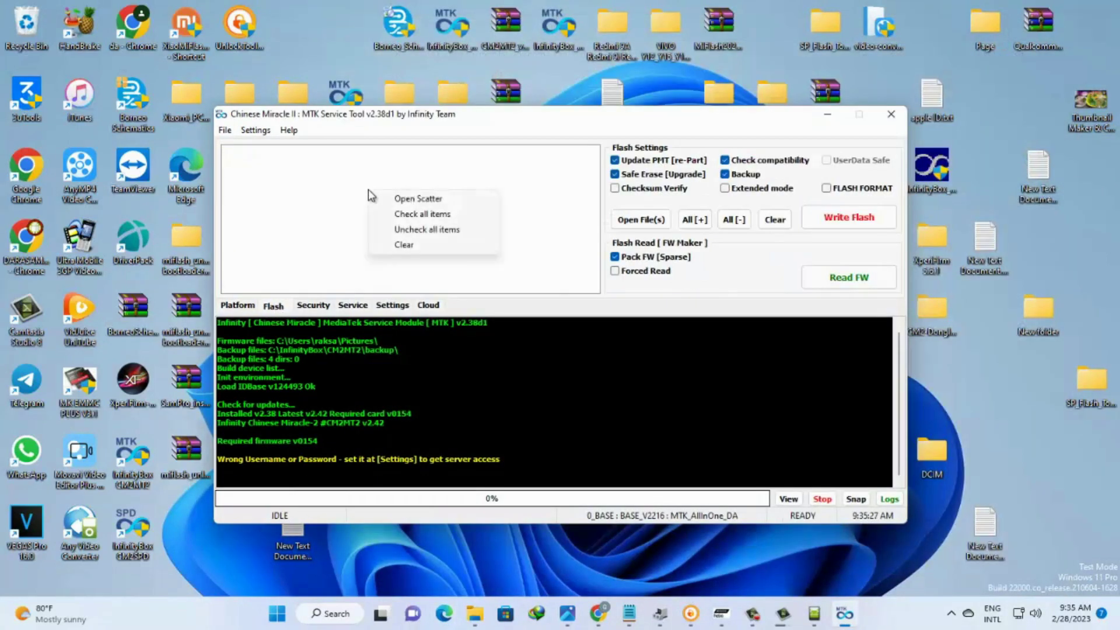
pyautogui.click(421, 198)
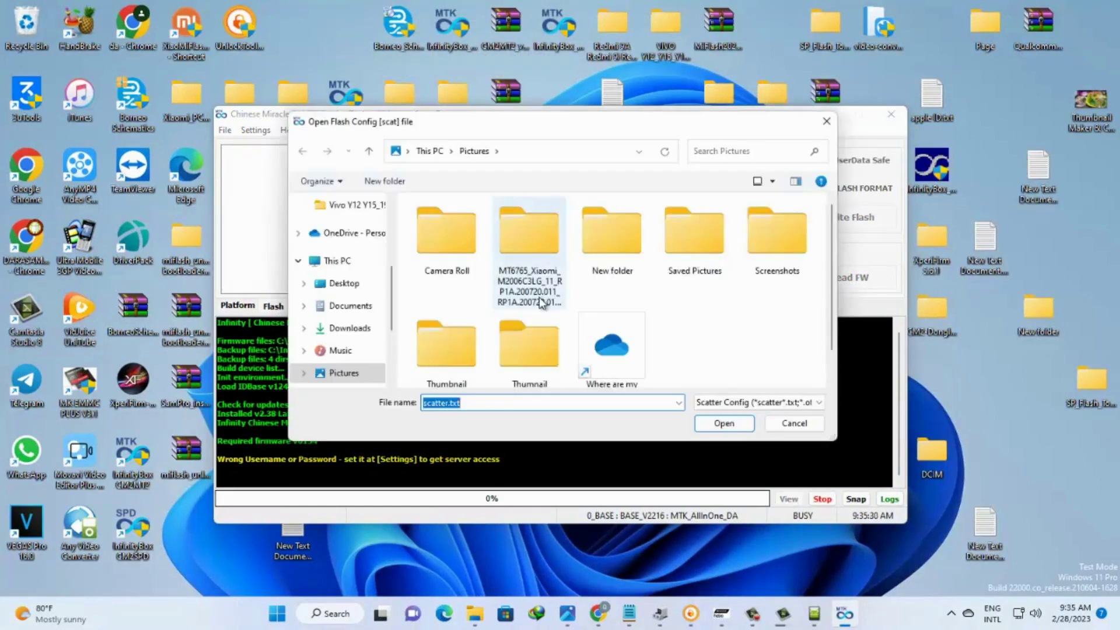
pyautogui.scroll(-1, 639, 316)
pyautogui.scroll(1, 601, 335)
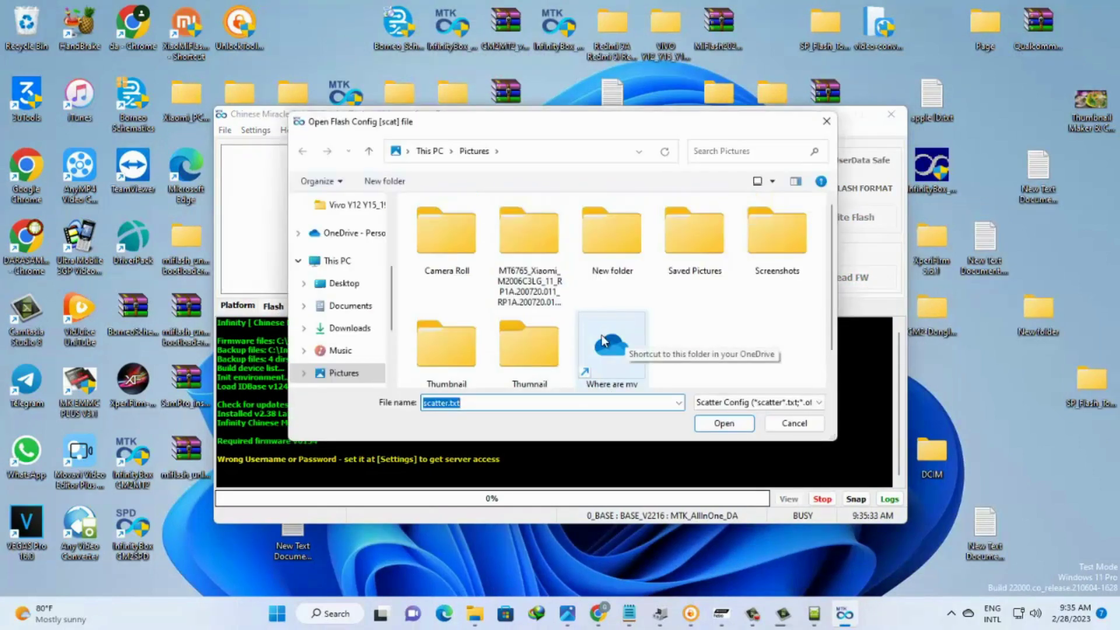
pyautogui.scroll(3, 391, 289)
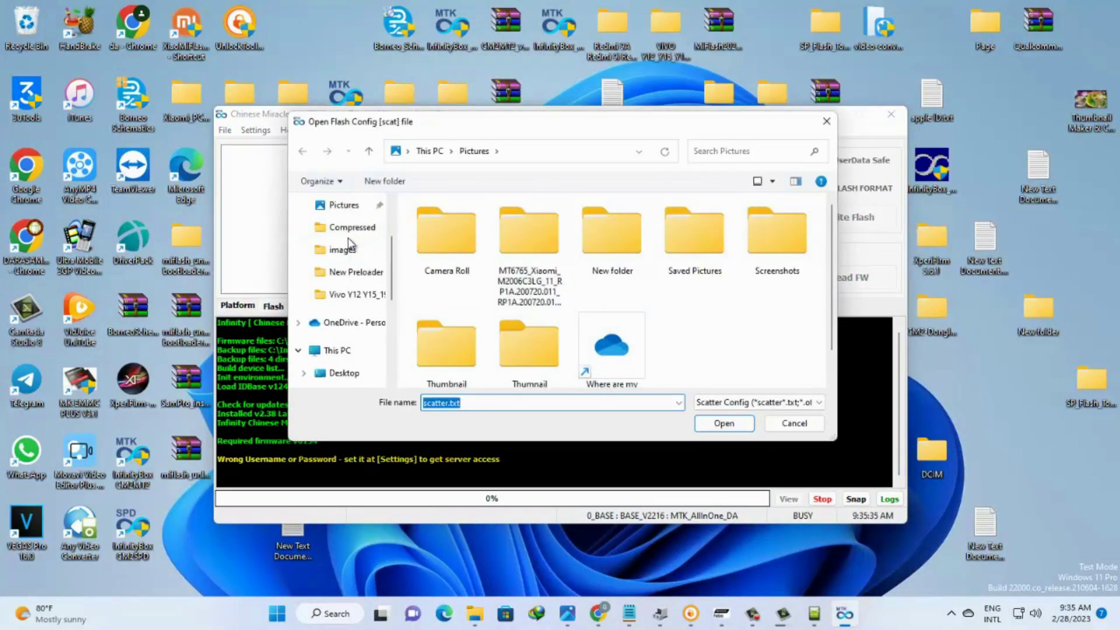
pyautogui.click(349, 235)
pyautogui.scroll(-5, 744, 350)
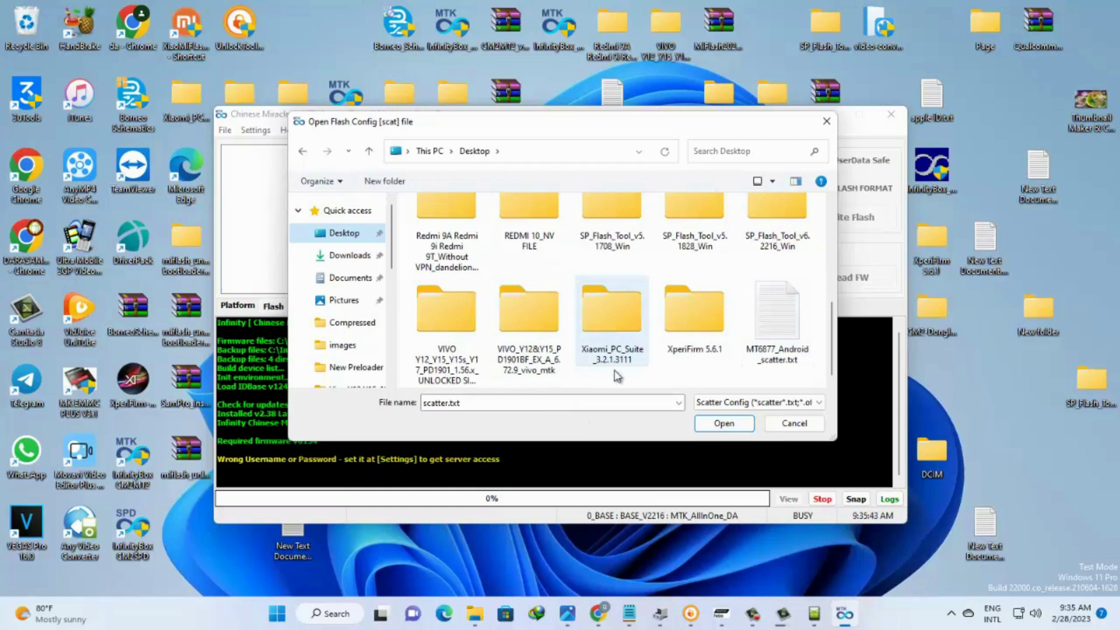
pyautogui.doubleClick(532, 373)
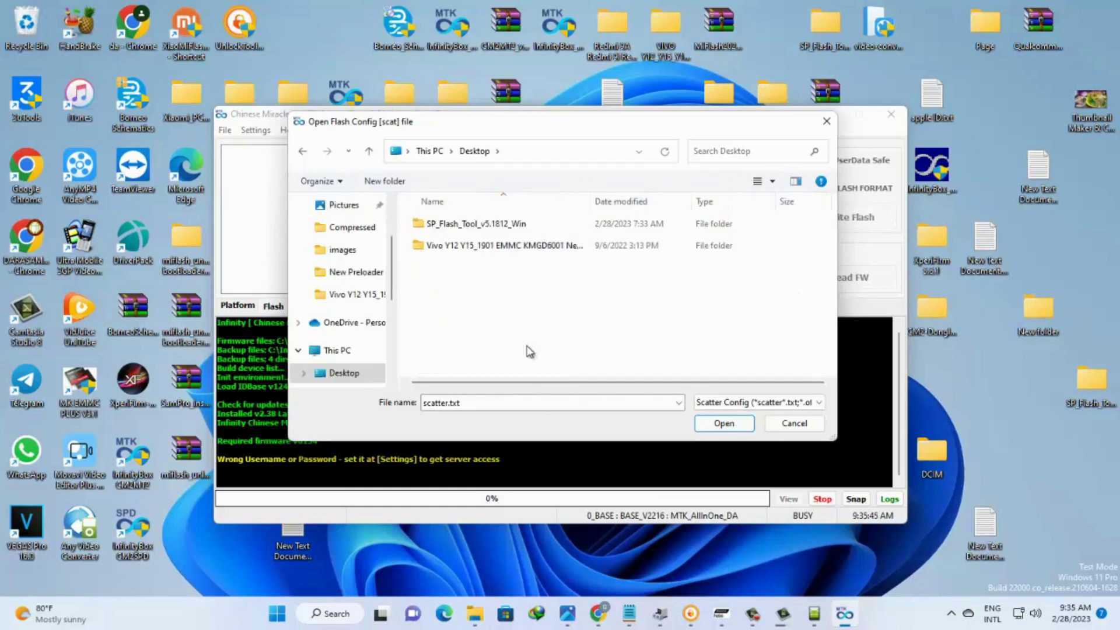
pyautogui.click(540, 244)
pyautogui.doubleClick(539, 242)
pyautogui.doubleClick(490, 223)
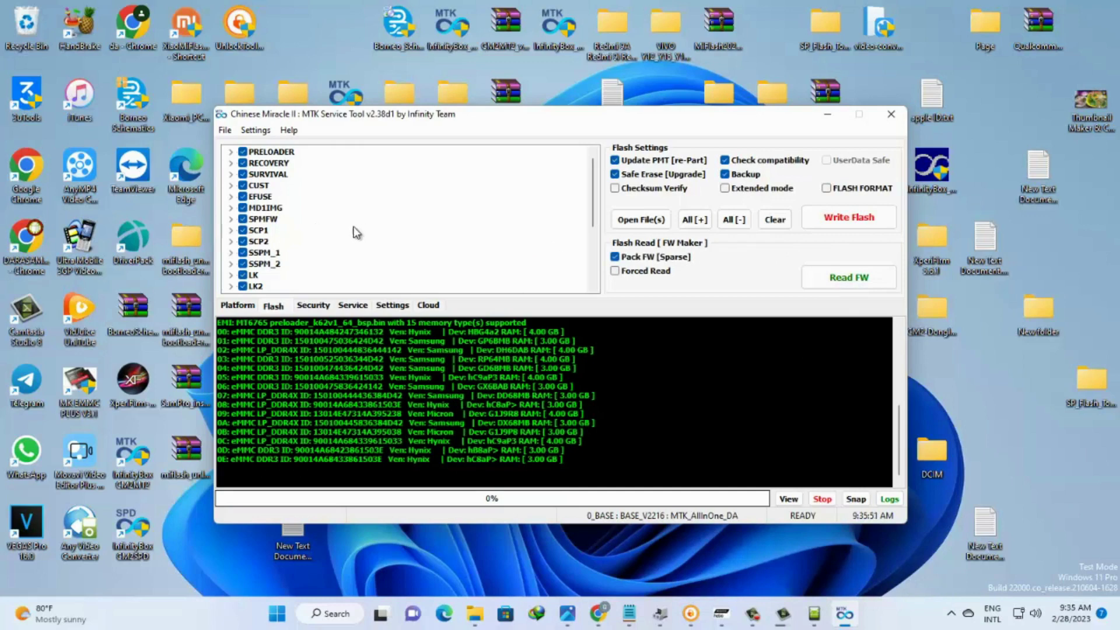
# Replace the PRELOADER file with preloader_k62v1_64_bsp.bin from the New Preloader VIVO New Security 2022 folder on drive E.
pyautogui.doubleClick(292, 152)
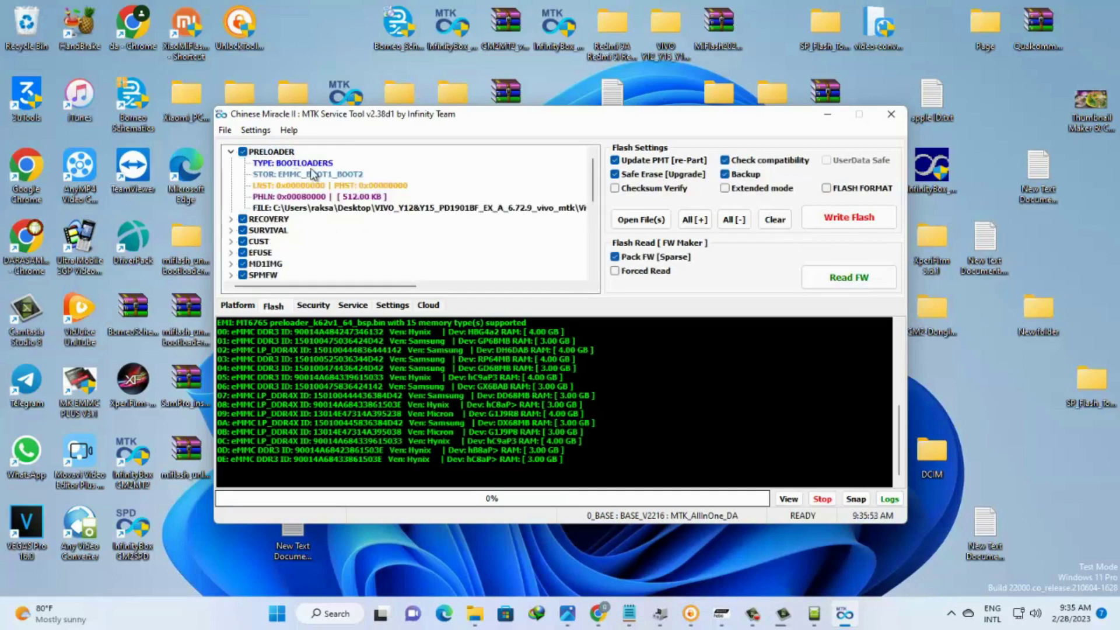
pyautogui.doubleClick(426, 209)
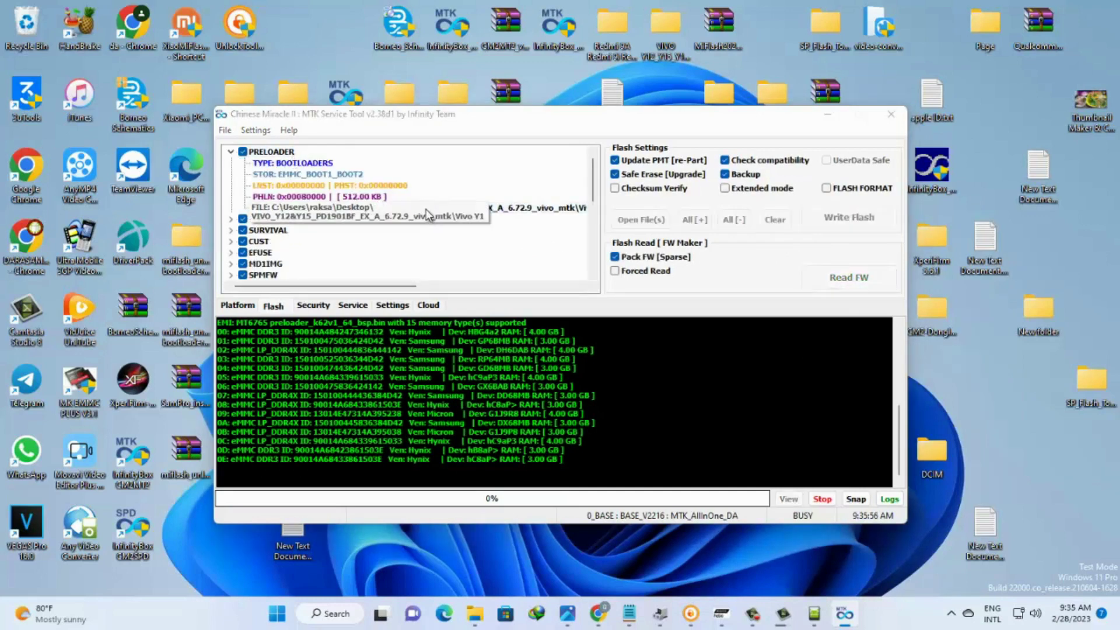
pyautogui.moveTo(392, 310); pyautogui.dragTo(396, 362)
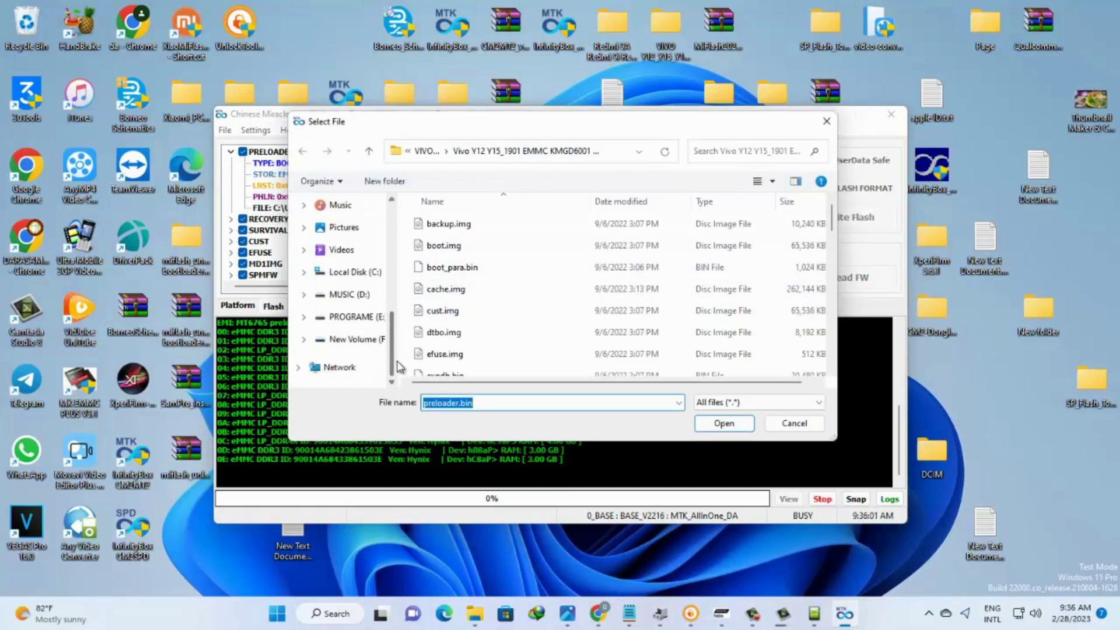
pyautogui.click(358, 316)
pyautogui.scroll(-1, 503, 344)
pyautogui.click(512, 324)
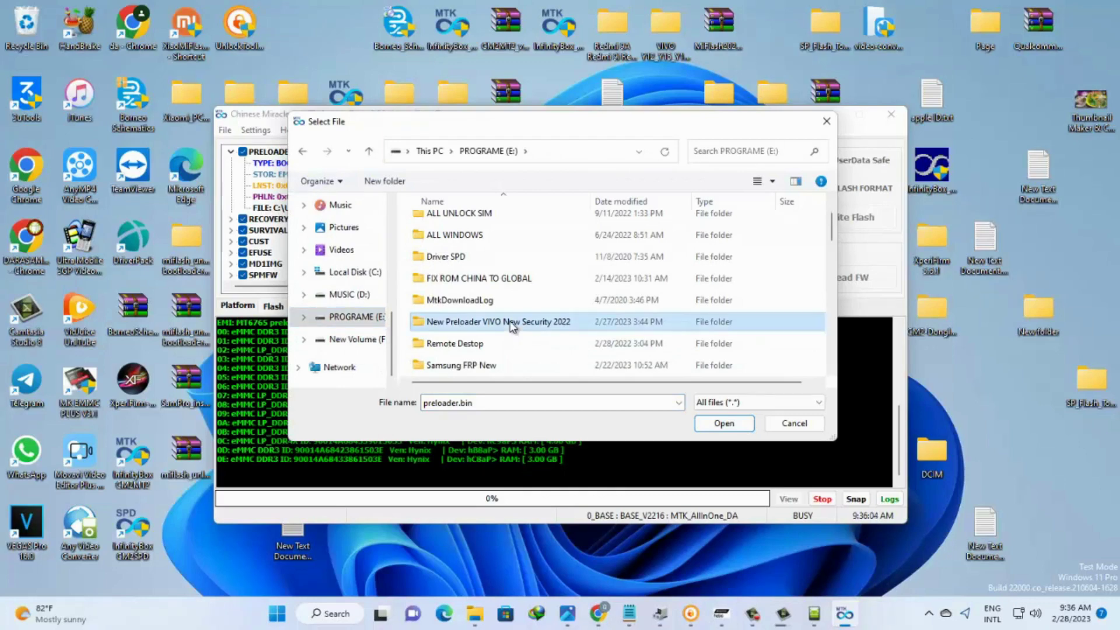
pyautogui.doubleClick(512, 324)
pyautogui.doubleClick(505, 271)
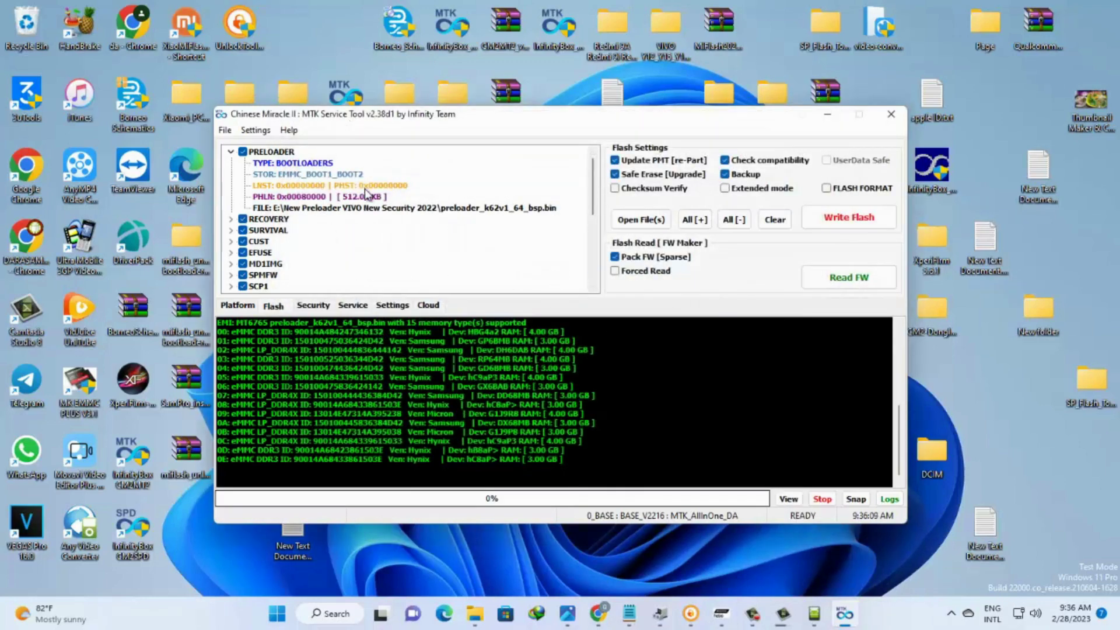
# Write the loaded firmware to the phone and continue despite the partition table mismatch.
pyautogui.click(842, 214)
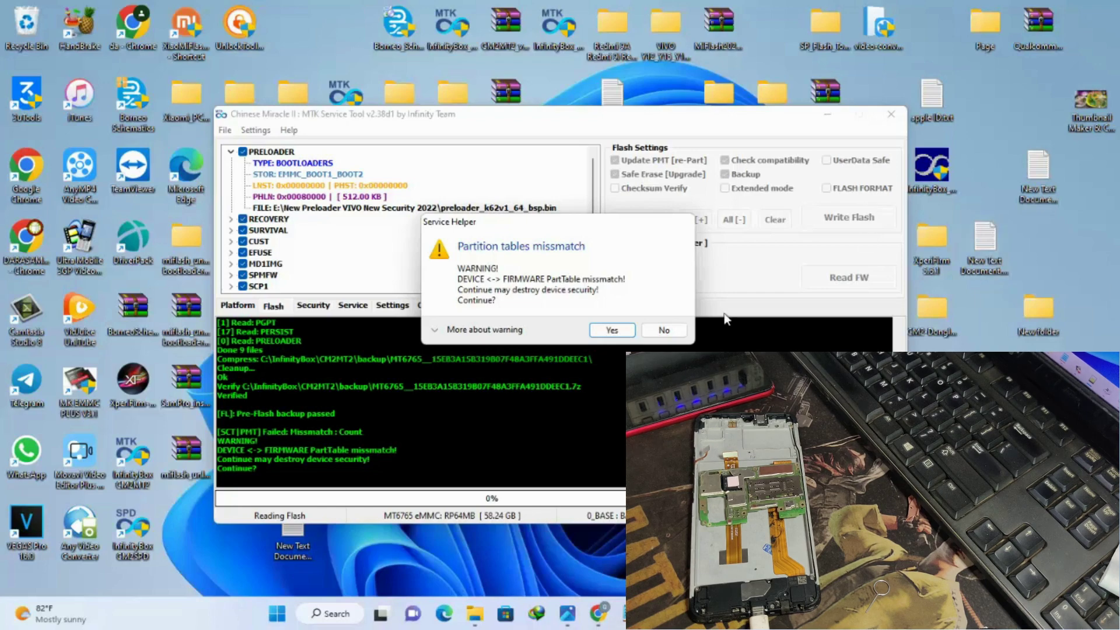
pyautogui.click(612, 330)
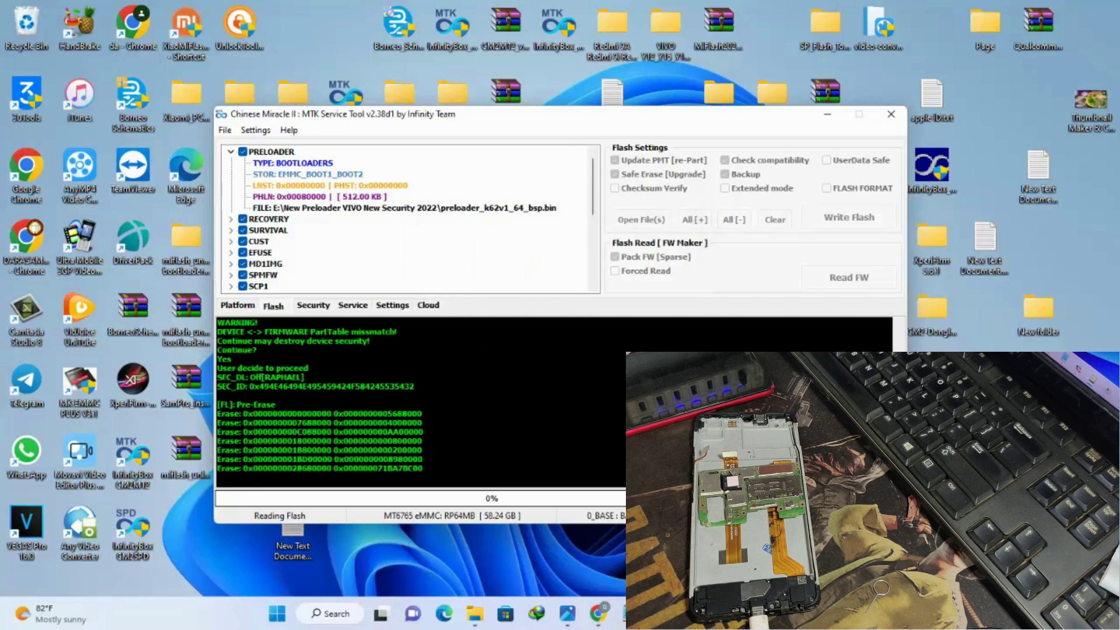
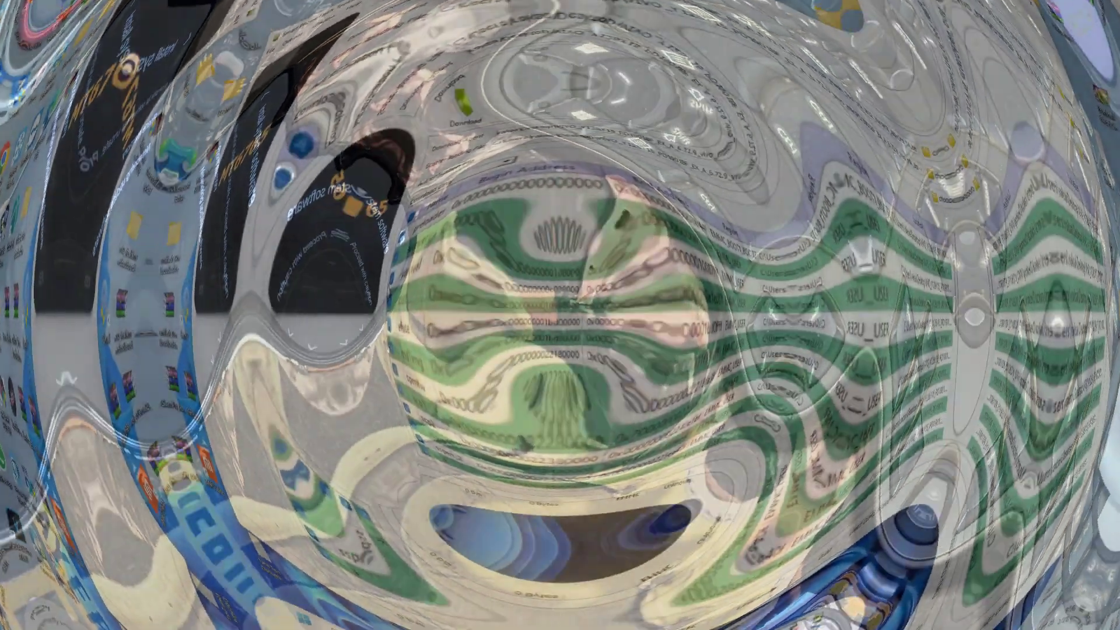
# Switch to Smart Phone Flash Tool and exclude the dtbo partition from the download list.
pyautogui.scroll(-4, 531, 339)
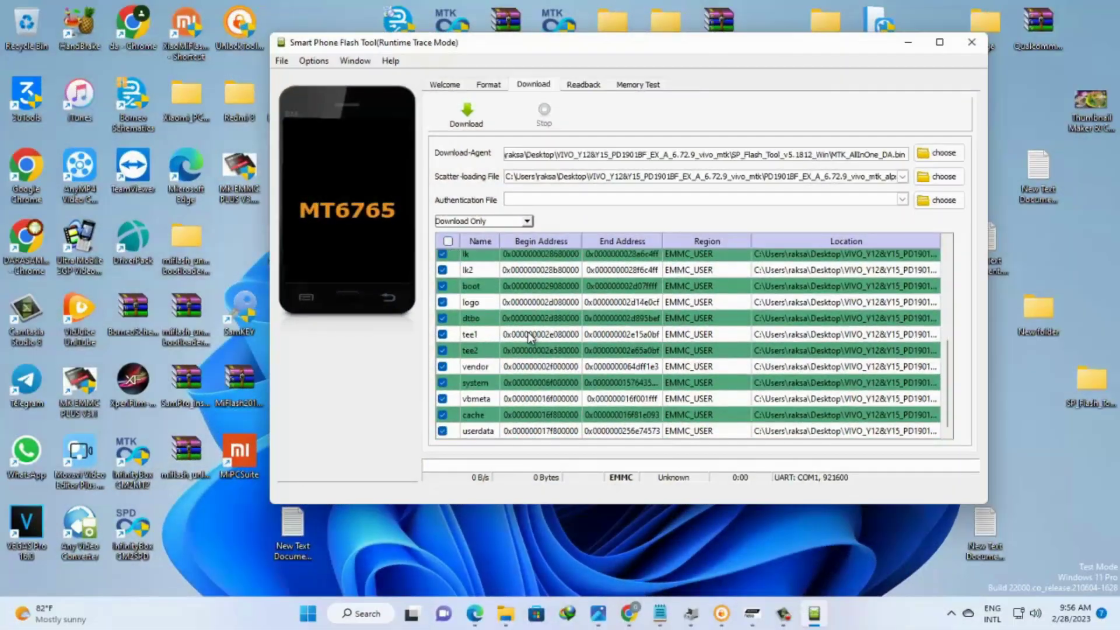
pyautogui.click(442, 317)
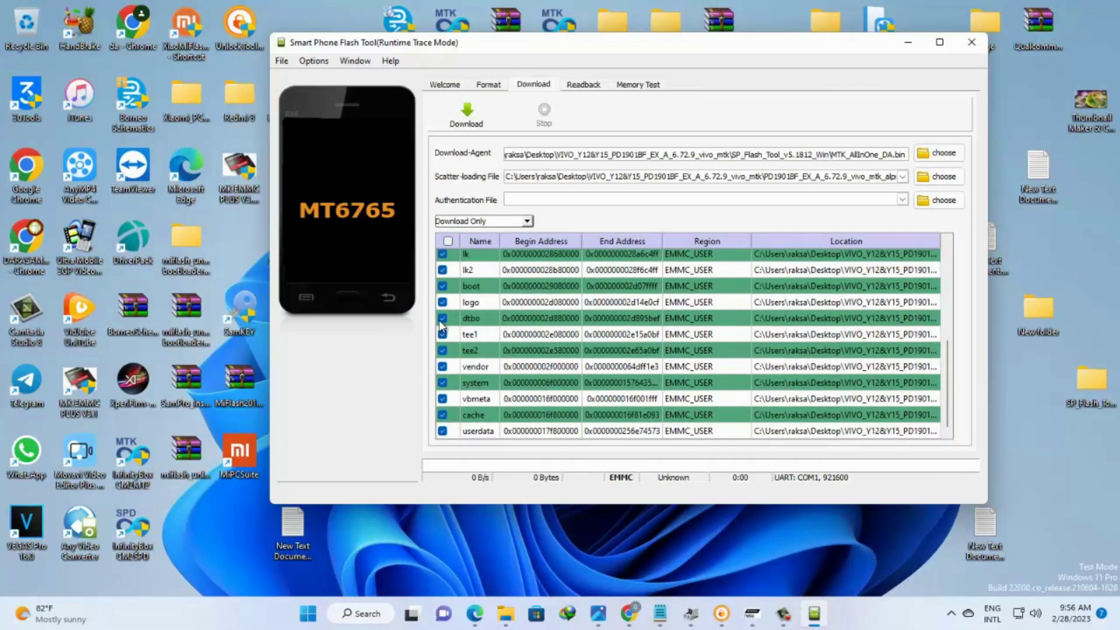
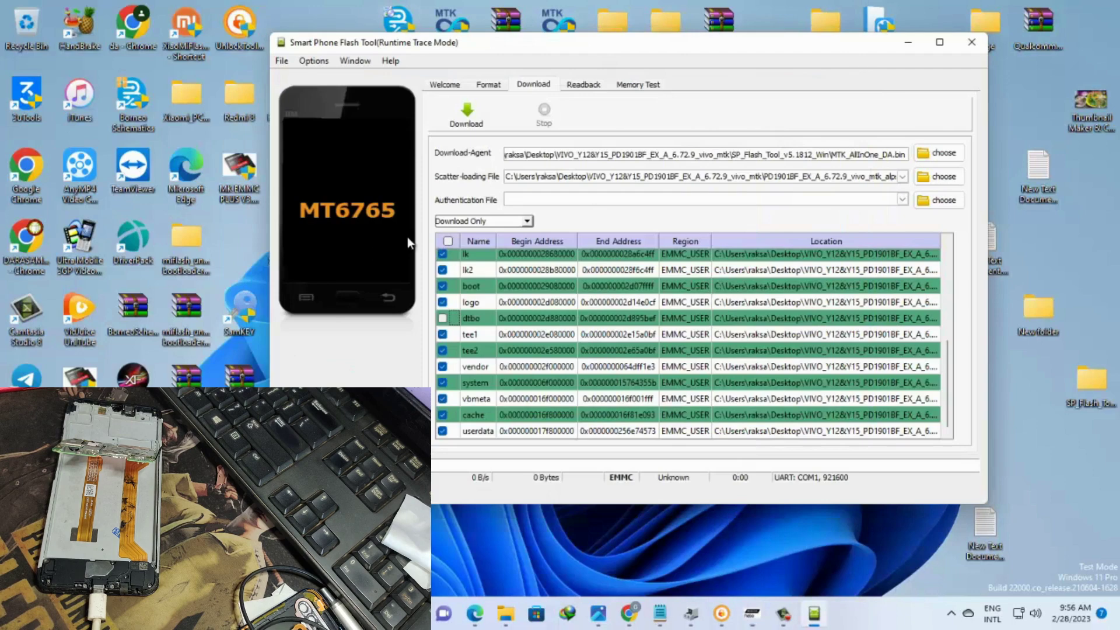
# Set the UART connection to baud rate 921600 and COM port COM26, and close the options.
pyautogui.click(315, 61)
pyautogui.click(319, 81)
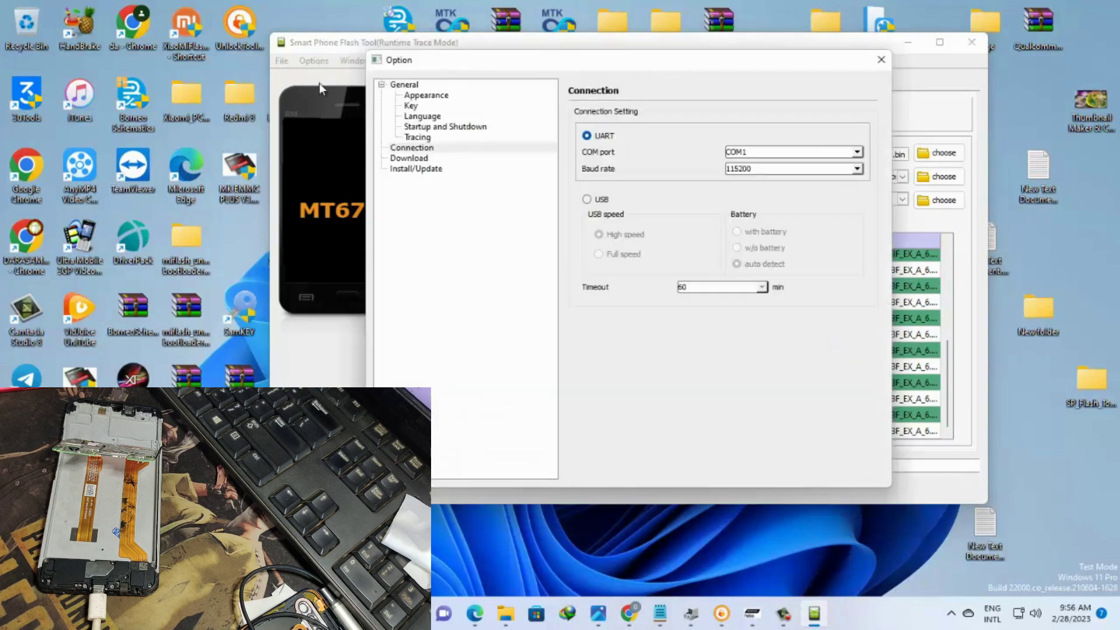
pyautogui.click(429, 149)
pyautogui.click(426, 158)
pyautogui.click(426, 149)
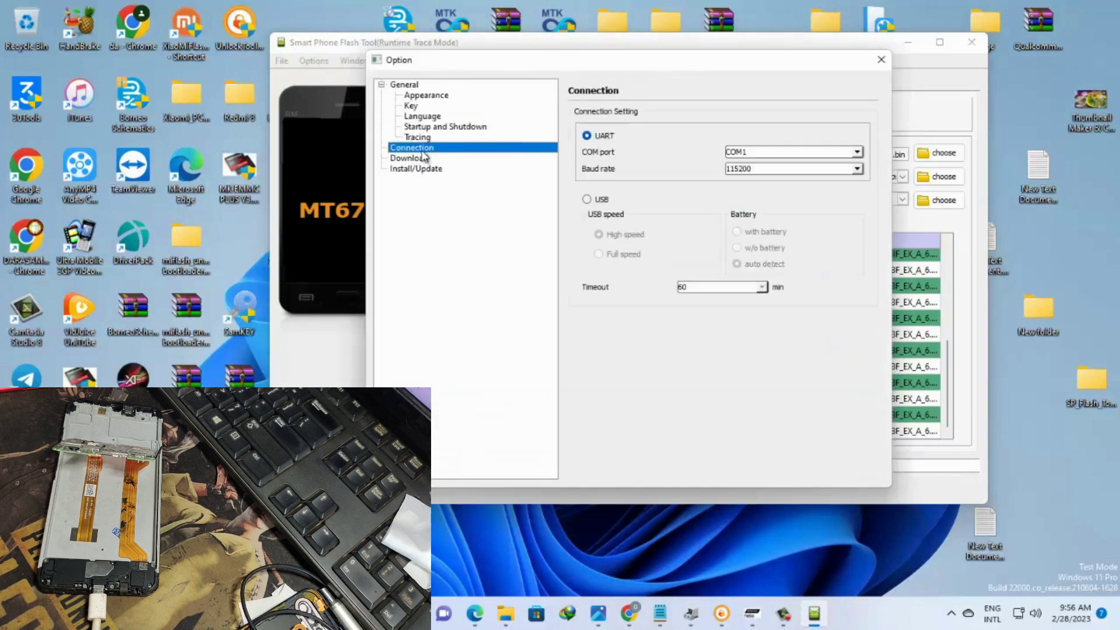
pyautogui.click(736, 169)
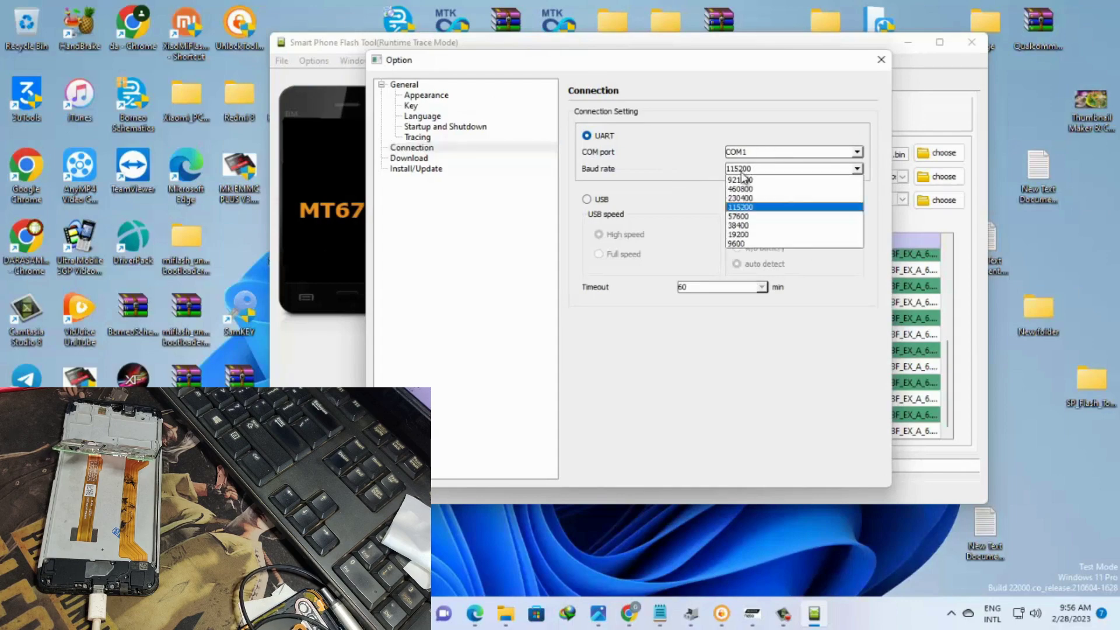
pyautogui.click(746, 180)
pyautogui.click(759, 152)
pyautogui.click(741, 178)
pyautogui.click(881, 60)
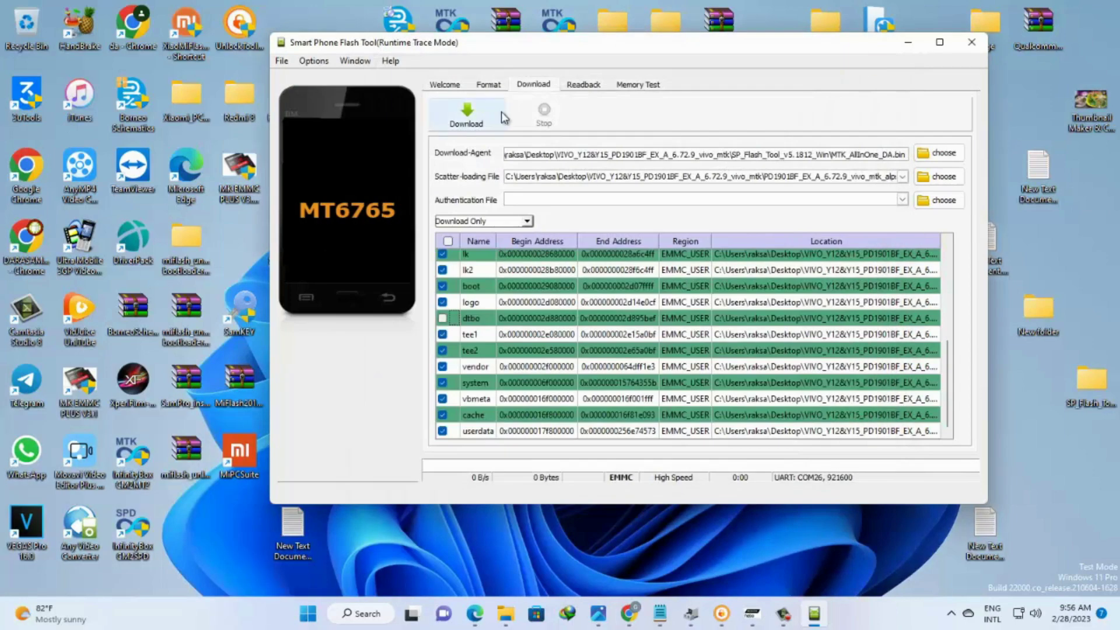
# Flash the selected MT6765 partitions to the phone in Download Only mode.
pyautogui.click(468, 117)
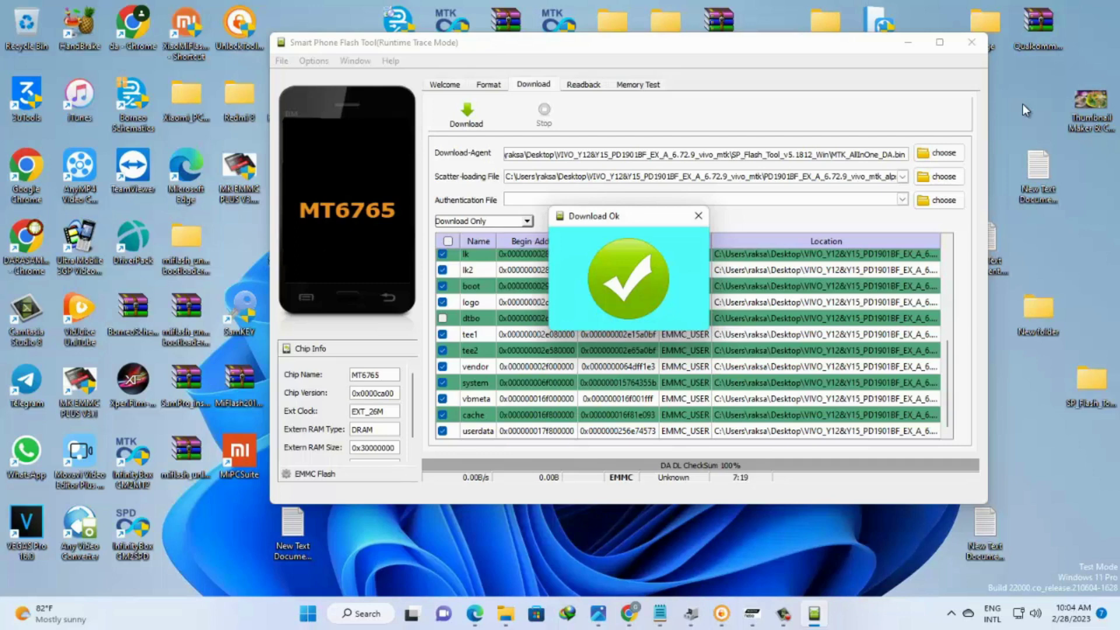
pyautogui.click(783, 613)
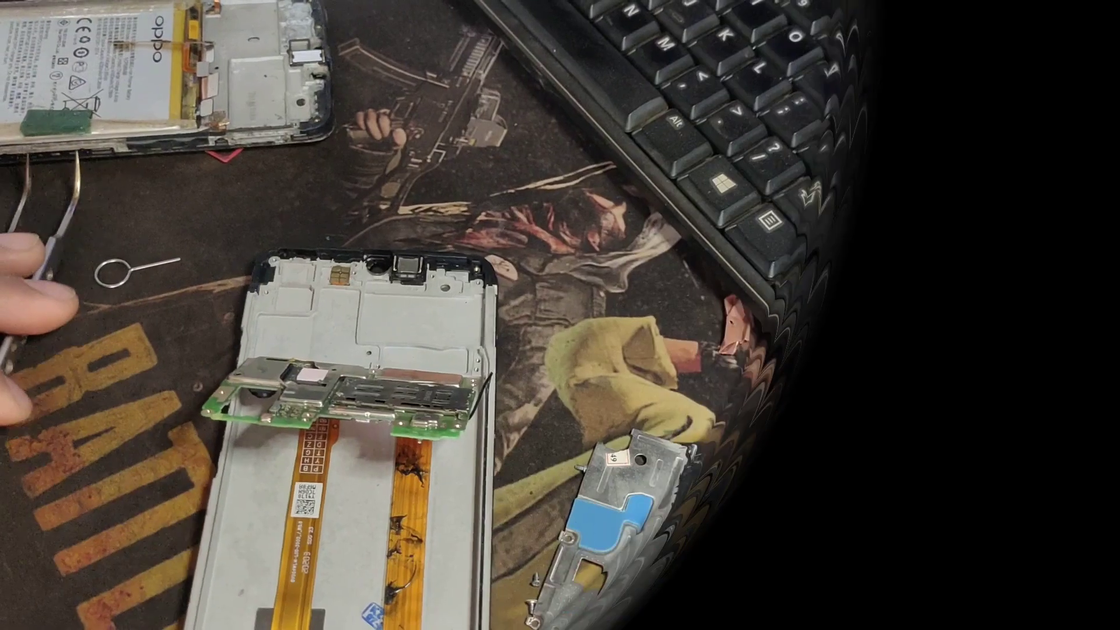